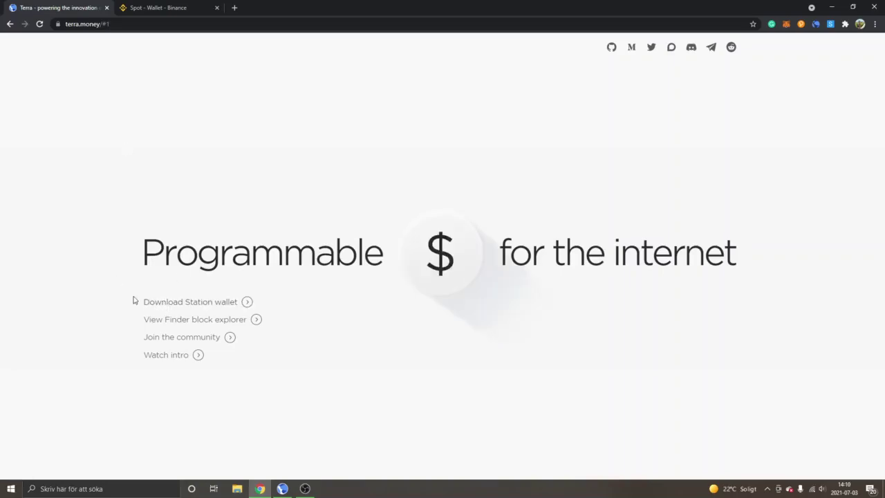
- Copy the wallet address from Terra Station and switch to the Binance spot wallet page in the browser
{"action": "left_click", "coordinate": [166, 305]}
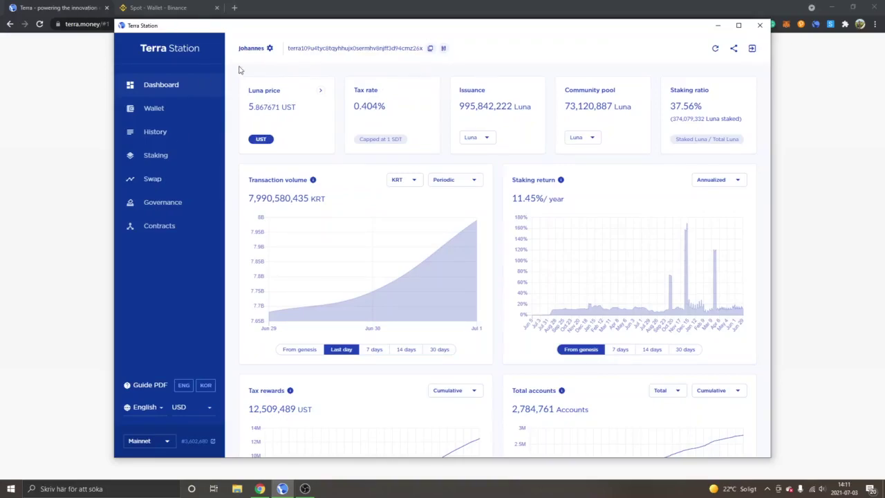
{"action": "left_click", "coordinate": [429, 49]}
{"action": "left_click", "coordinate": [262, 6]}
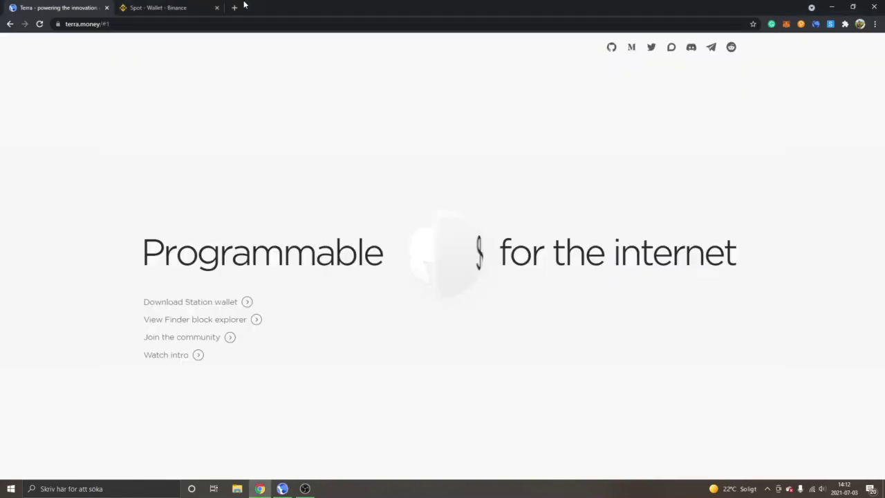
{"action": "left_click", "coordinate": [181, 7]}
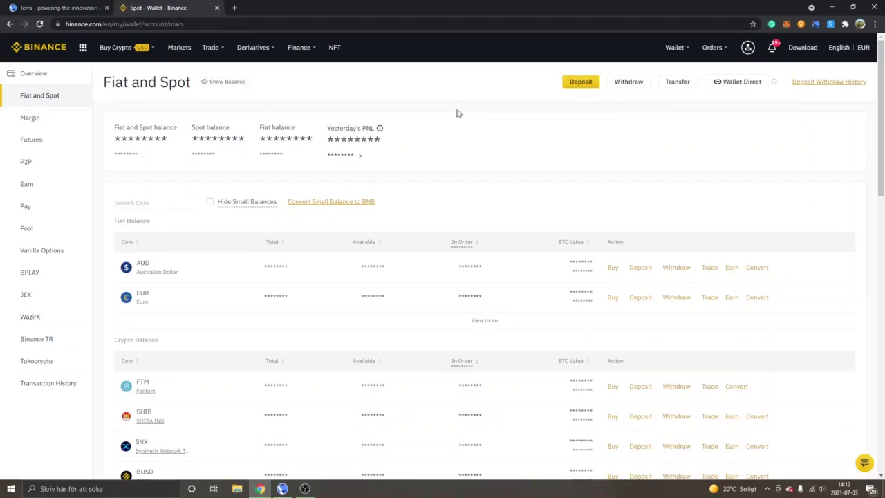
- Search the wallet's coins for luna and open trading for the LUNA/BUSD pair
{"action": "mouse_move", "coordinate": [676, 48]}
{"action": "left_click", "coordinate": [138, 201]}
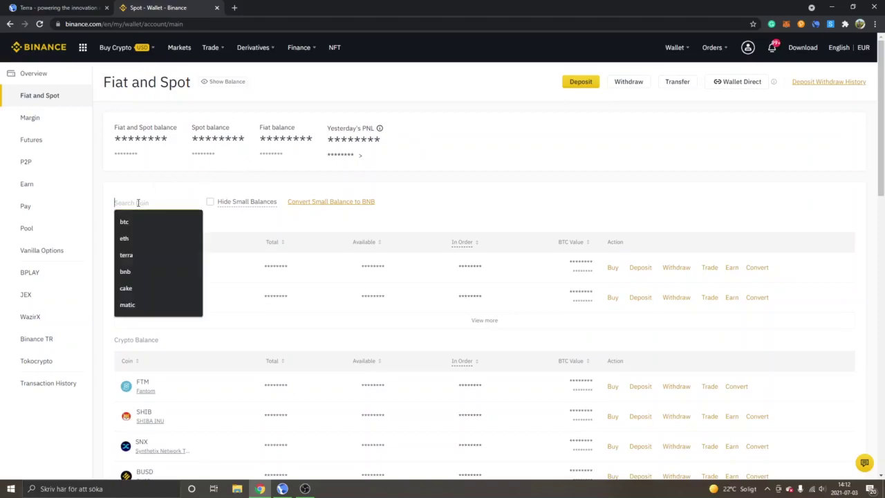
{"action": "type", "text": "luna"}
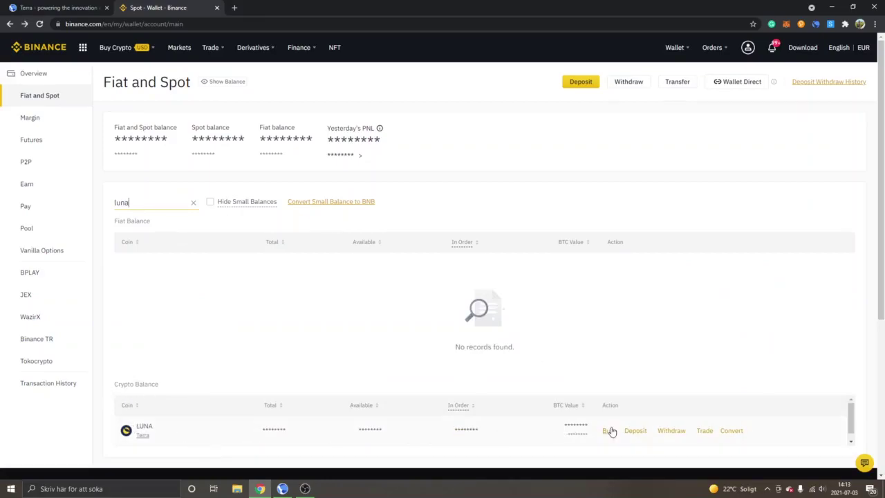
{"action": "left_click", "coordinate": [704, 431]}
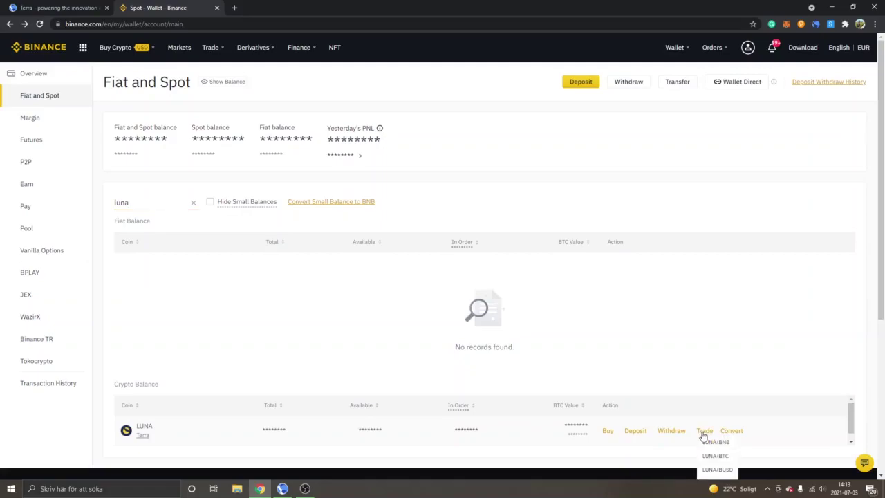
{"action": "scroll", "coordinate": [768, 387], "scroll_direction": "down", "scroll_amount": 1}
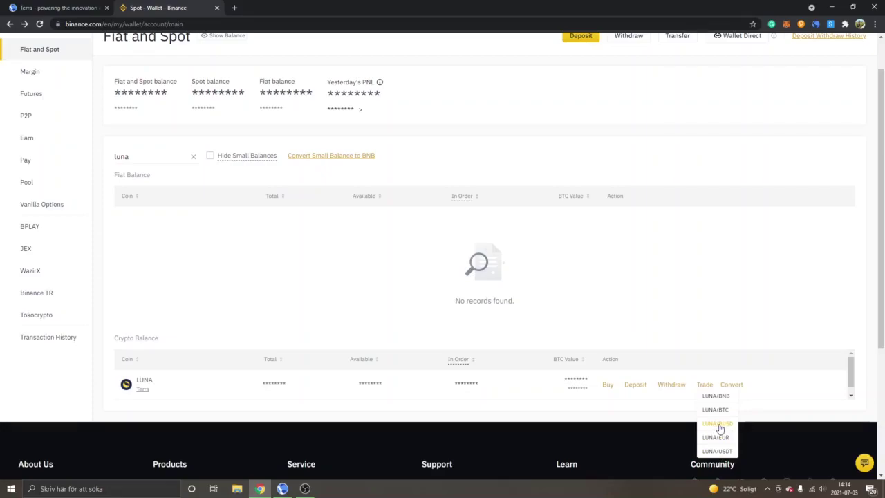
{"action": "left_click", "coordinate": [720, 429]}
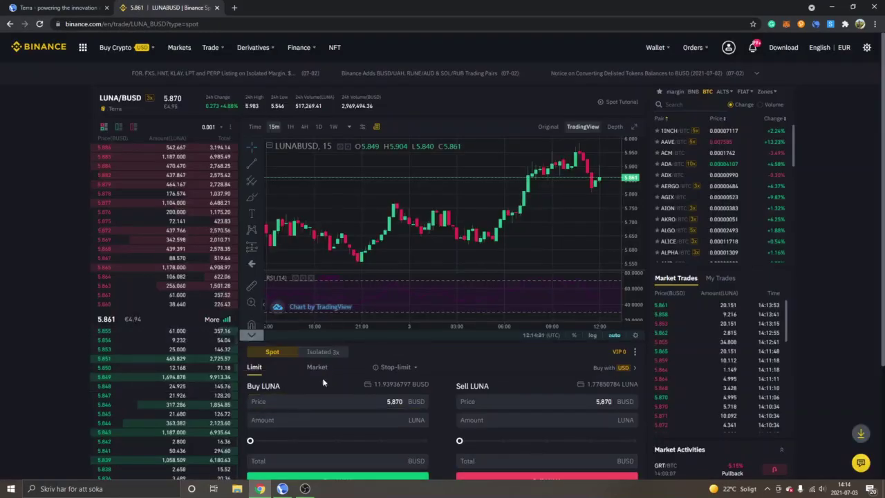
- Place a limit buy order for 1.952 LUNA at 5.870 BUSD, using the full available balance
{"action": "left_click_drag", "start_coordinate": [251, 440], "coordinate": [418, 440]}
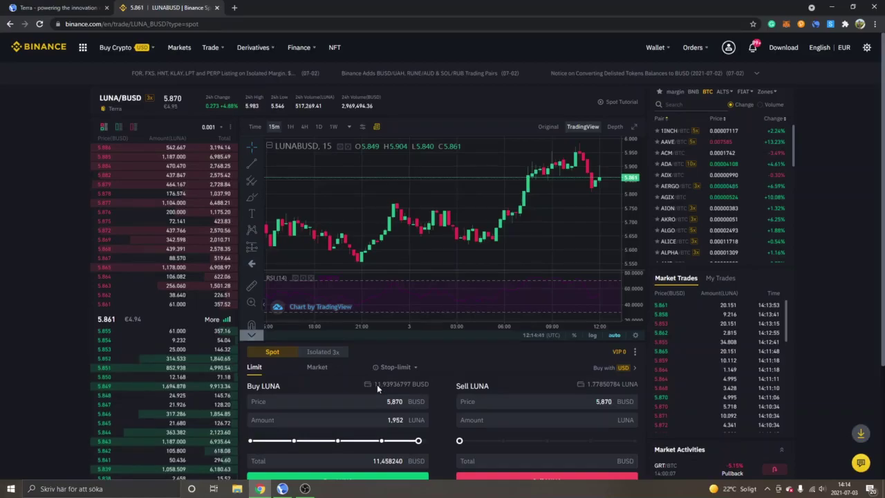
{"action": "scroll", "coordinate": [331, 377], "scroll_direction": "down", "scroll_amount": 2}
{"action": "left_click", "coordinate": [359, 368]}
{"action": "left_click", "coordinate": [339, 328]}
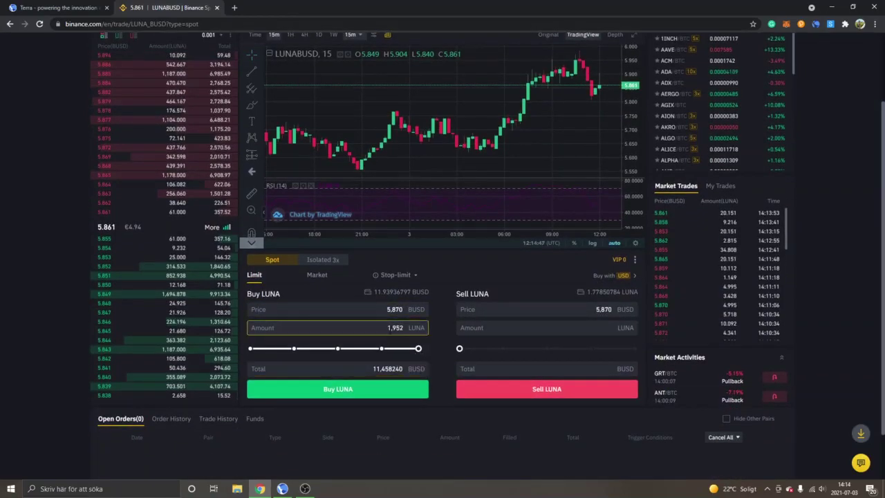
{"action": "left_click", "coordinate": [343, 389]}
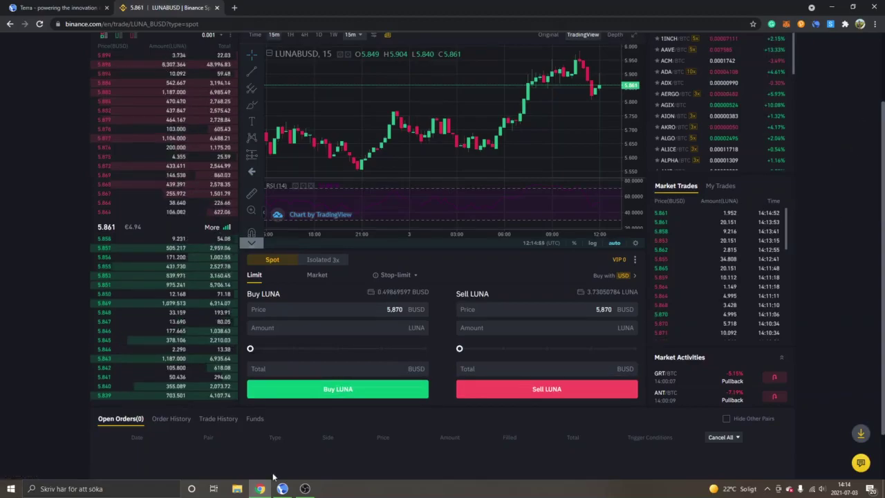
- Check the LUNA/BUSD buy order's status in the order history
{"action": "left_click", "coordinate": [176, 420]}
{"action": "scroll", "coordinate": [72, 391], "scroll_direction": "down", "scroll_amount": 1}
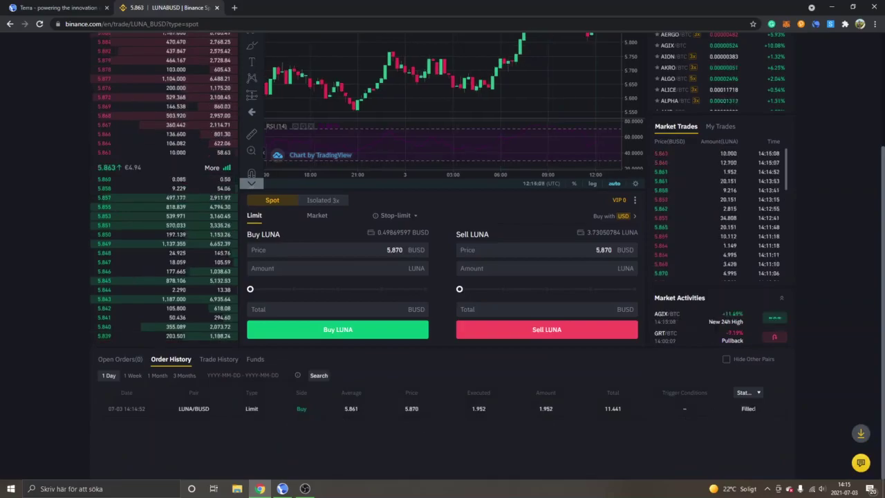
{"action": "left_click", "coordinate": [729, 425]}
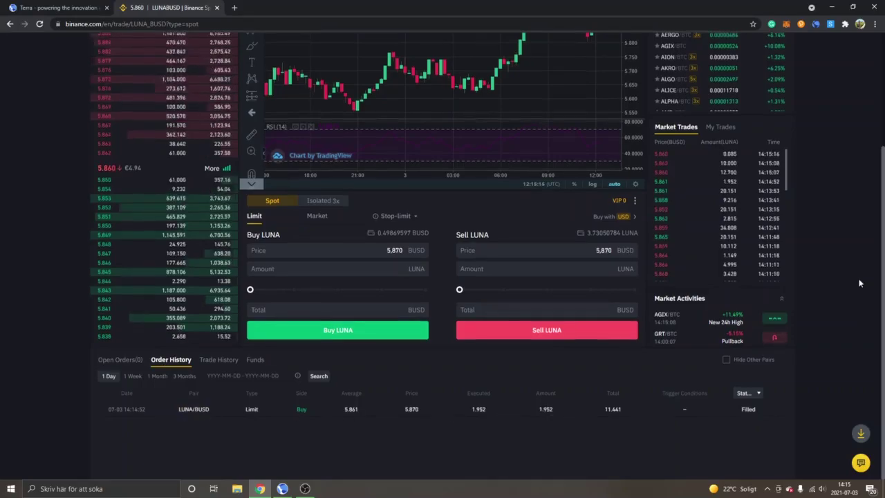
- Return to the Fiat and Spot wallet, search for luna, and start a LUNA withdrawal
{"action": "scroll", "coordinate": [858, 285], "scroll_direction": "up", "scroll_amount": 3}
{"action": "mouse_move", "coordinate": [653, 53]}
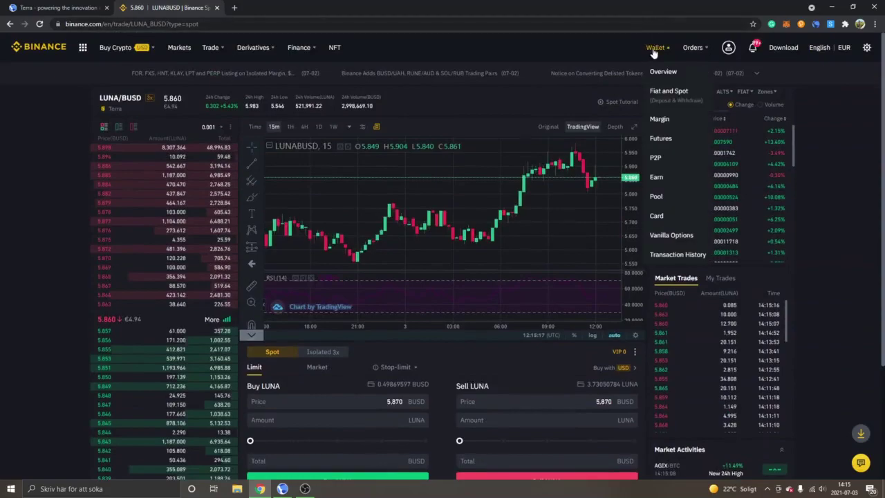
{"action": "left_click", "coordinate": [669, 95]}
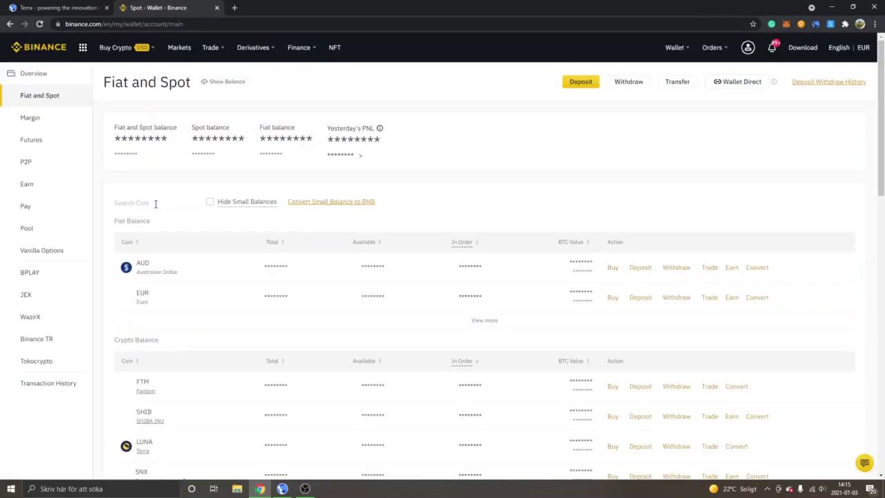
{"action": "left_click", "coordinate": [156, 203]}
{"action": "type", "text": "luna"}
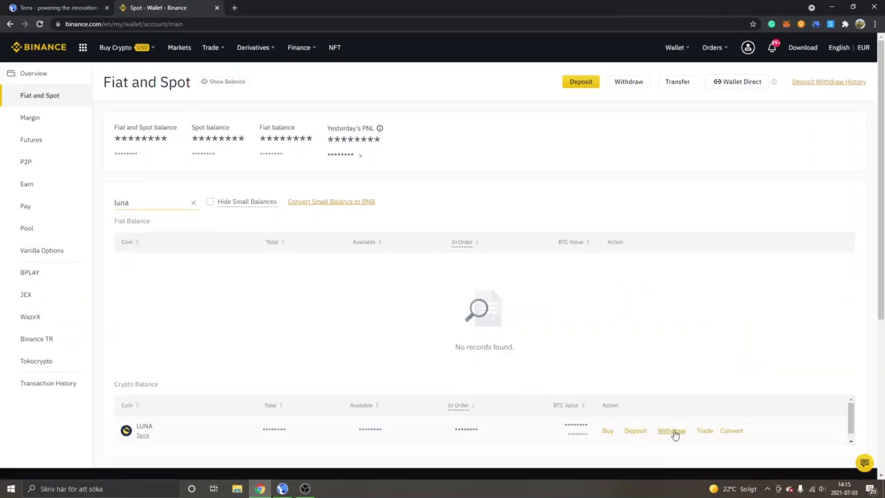
{"action": "left_click", "coordinate": [672, 431]}
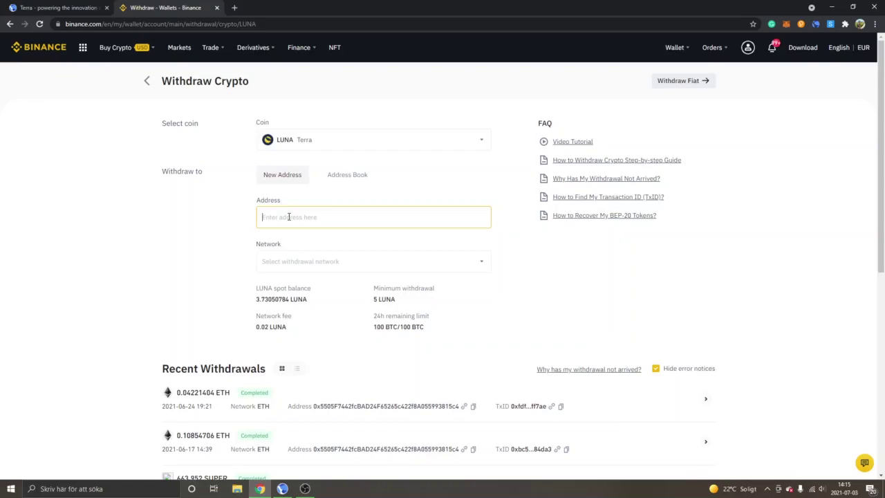
- Paste the copied Terra wallet address as the withdrawal address and look over the network and MEMO fields
{"action": "key", "text": "ctrl+v"}
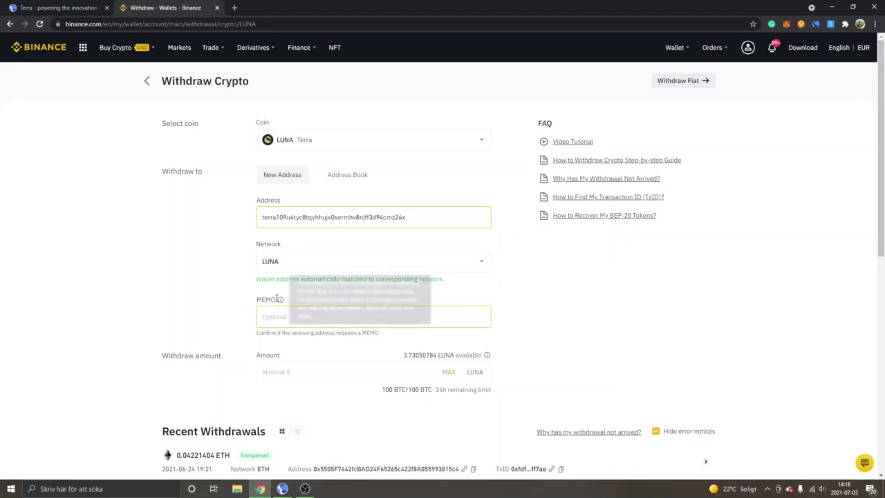
{"action": "mouse_move", "coordinate": [280, 304]}
{"action": "scroll", "coordinate": [211, 304], "scroll_direction": "down", "scroll_amount": 1}
{"action": "mouse_move", "coordinate": [276, 254]}
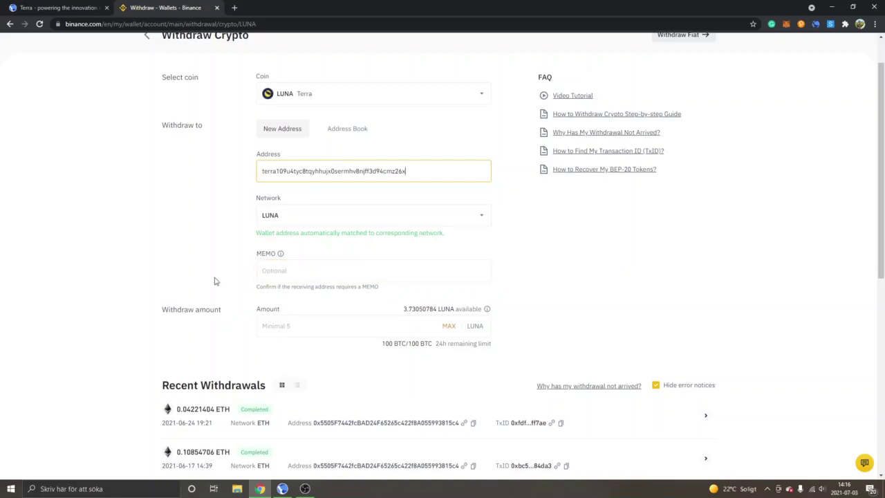
- Set the withdrawal amount to 5 LUNA and review the withdrawal form
{"action": "scroll", "coordinate": [153, 291], "scroll_direction": "down", "scroll_amount": 1}
{"action": "scroll", "coordinate": [152, 292], "scroll_direction": "down", "scroll_amount": 1}
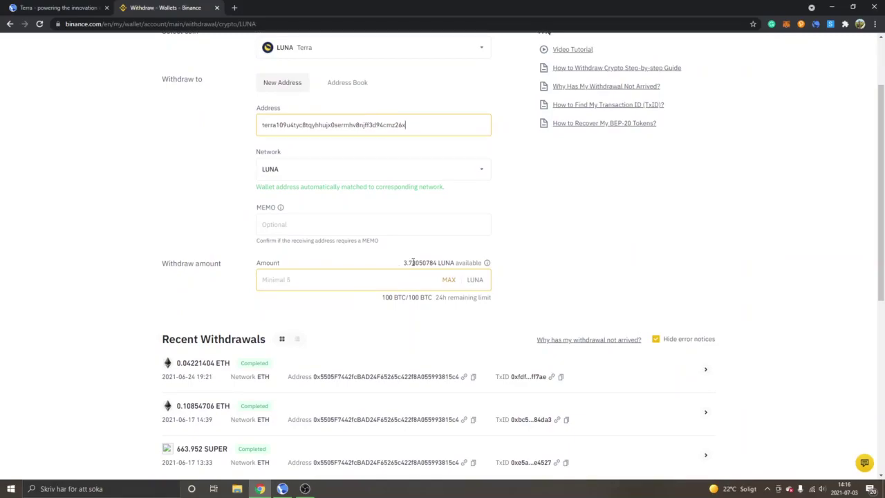
{"action": "left_click_drag", "start_coordinate": [403, 262], "coordinate": [404, 265]}
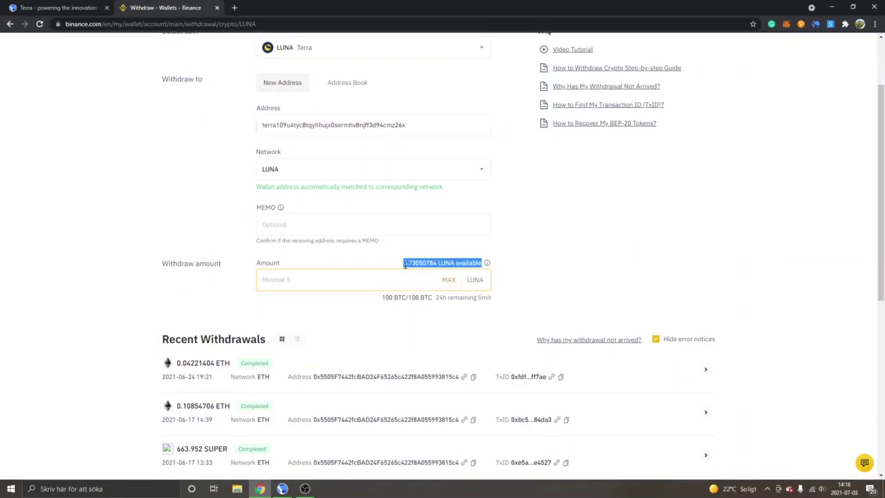
{"action": "left_click", "coordinate": [520, 245]}
{"action": "left_click", "coordinate": [276, 282]}
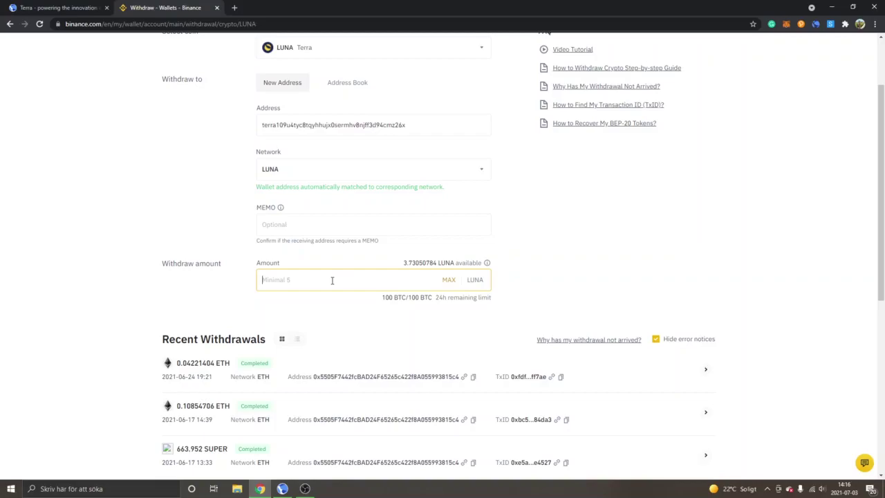
{"action": "type", "text": "5"}
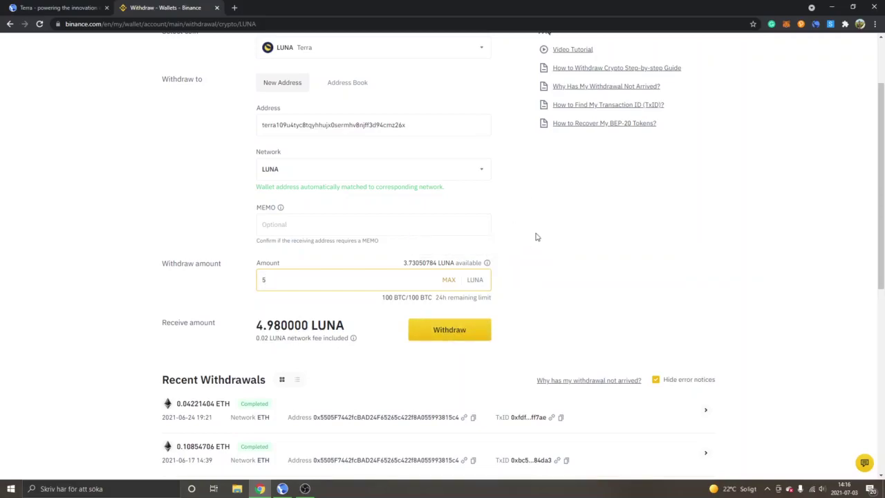
{"action": "scroll", "coordinate": [539, 240], "scroll_direction": "up", "scroll_amount": 1}
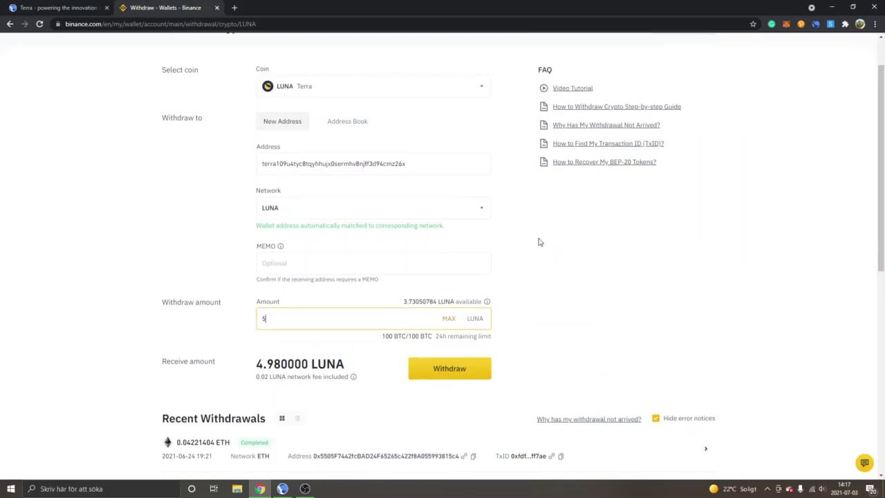
{"action": "scroll", "coordinate": [540, 241], "scroll_direction": "up", "scroll_amount": 1}
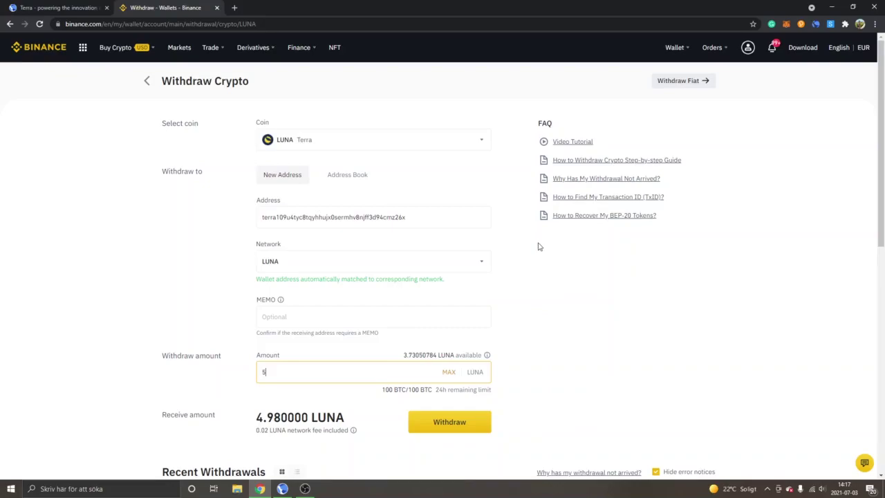
- Switch to Terra Station and review the wallet's available coins and tokens
{"action": "left_click", "coordinate": [280, 490]}
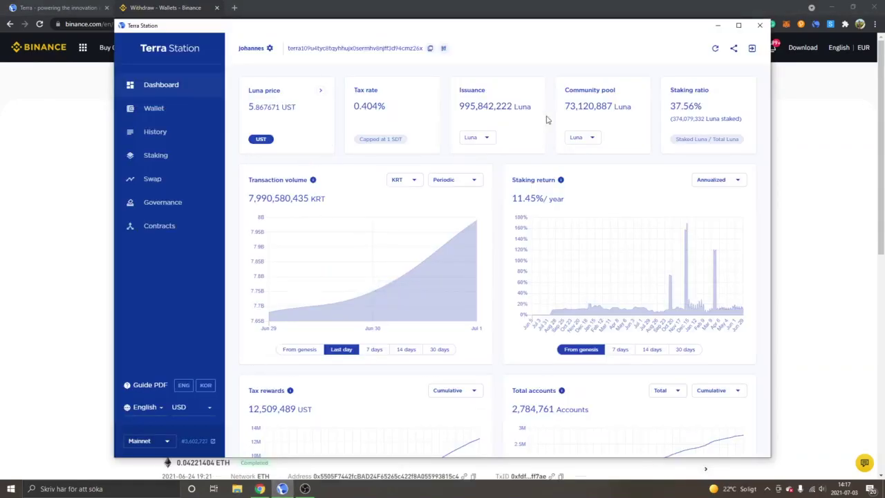
{"action": "left_click", "coordinate": [159, 111]}
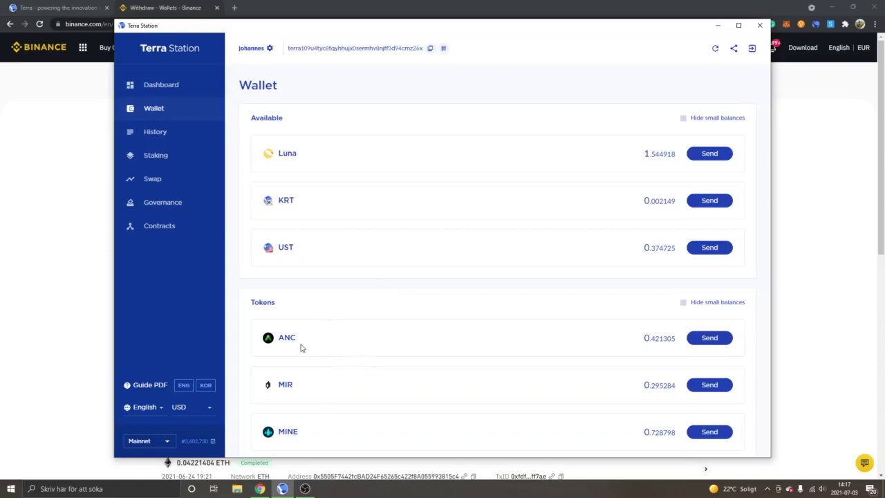
{"action": "scroll", "coordinate": [417, 310], "scroll_direction": "down", "scroll_amount": 1}
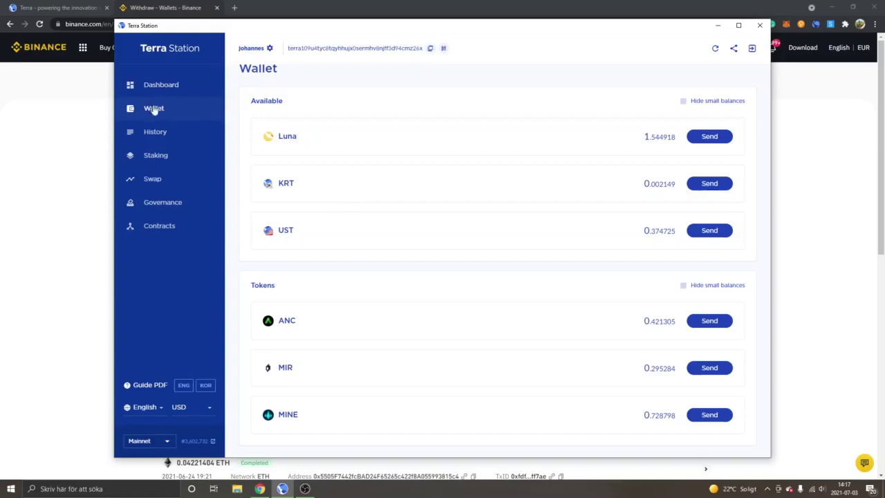
- Open the Swap page and choose Luna as the coin to swap from
{"action": "left_click", "coordinate": [152, 181]}
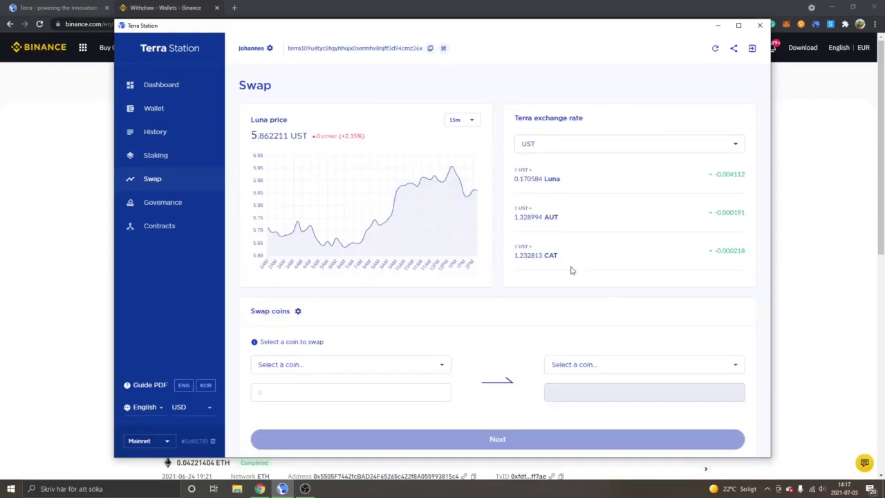
{"action": "left_click", "coordinate": [615, 366]}
{"action": "left_click", "coordinate": [611, 376]}
{"action": "left_click", "coordinate": [312, 365]}
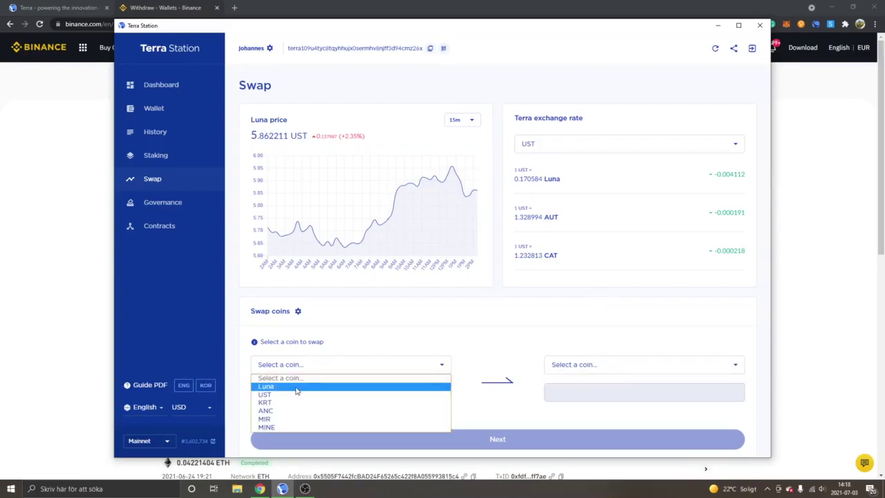
{"action": "left_click", "coordinate": [287, 387]}
- Look through the available target coins and choose UST as the coin to receive
{"action": "left_click", "coordinate": [586, 364]}
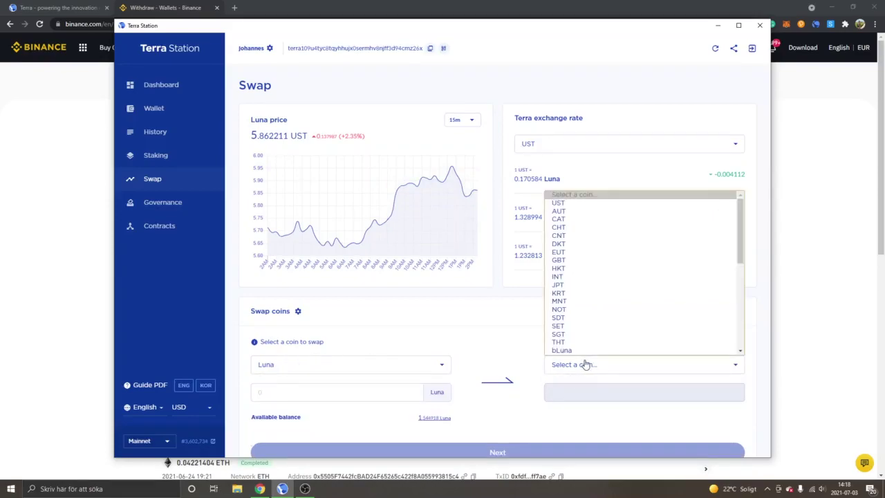
{"action": "scroll", "coordinate": [597, 253], "scroll_direction": "down", "scroll_amount": 5}
{"action": "scroll", "coordinate": [597, 253], "scroll_direction": "up", "scroll_amount": 5}
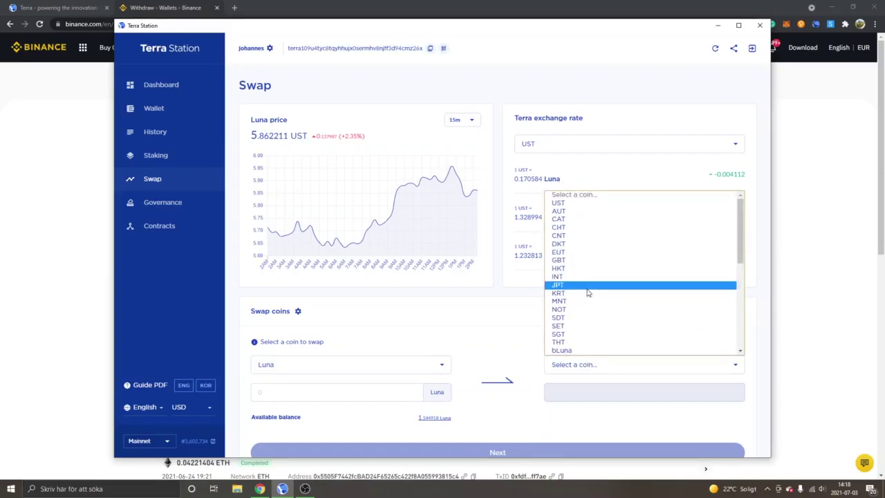
{"action": "scroll", "coordinate": [587, 283], "scroll_direction": "down", "scroll_amount": 5}
{"action": "scroll", "coordinate": [587, 292], "scroll_direction": "down", "scroll_amount": 3}
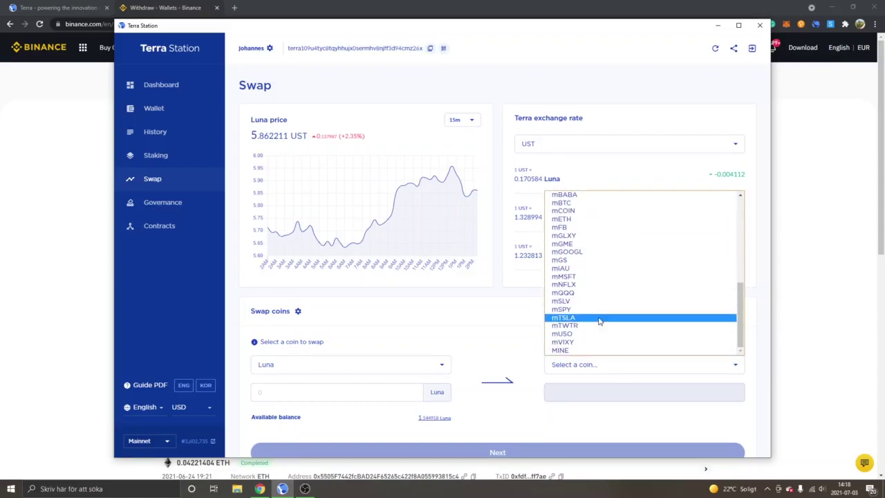
{"action": "scroll", "coordinate": [602, 315], "scroll_direction": "up", "scroll_amount": 5}
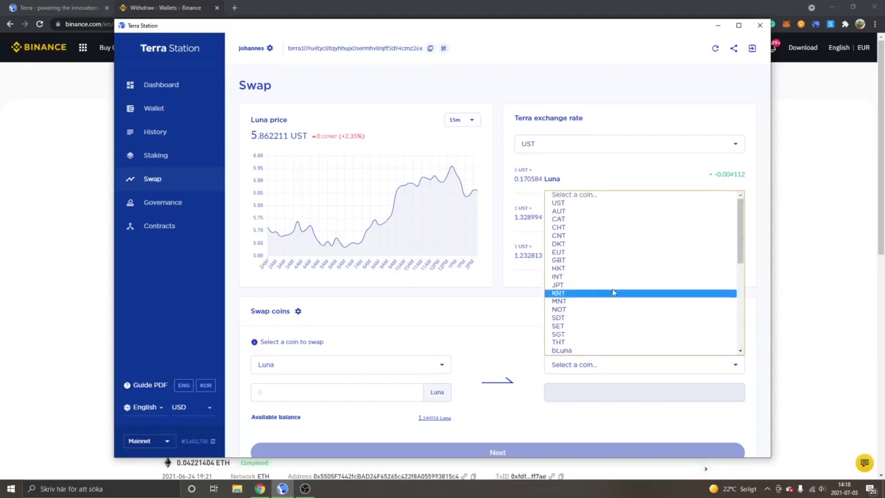
{"action": "left_click", "coordinate": [595, 206]}
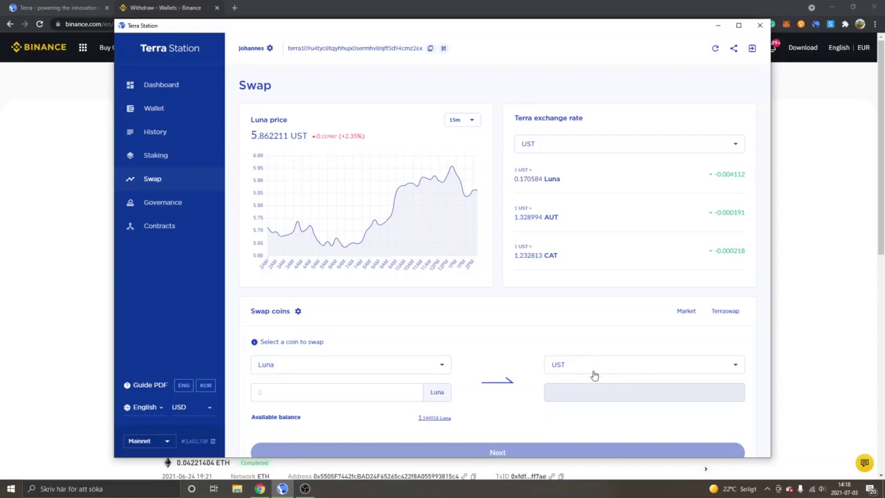
- Look through the coins available to receive again, keep UST, and set the swap amount to 1 Luna
{"action": "left_click", "coordinate": [596, 367]}
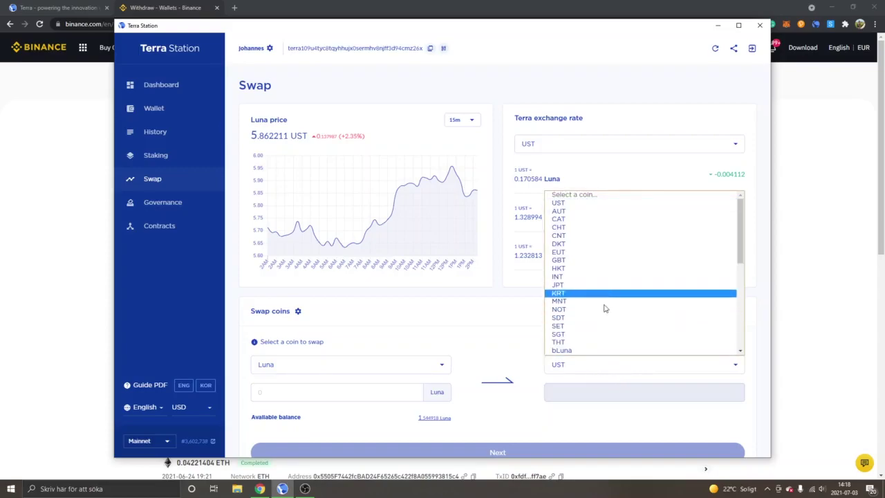
{"action": "scroll", "coordinate": [608, 286], "scroll_direction": "down", "scroll_amount": 3}
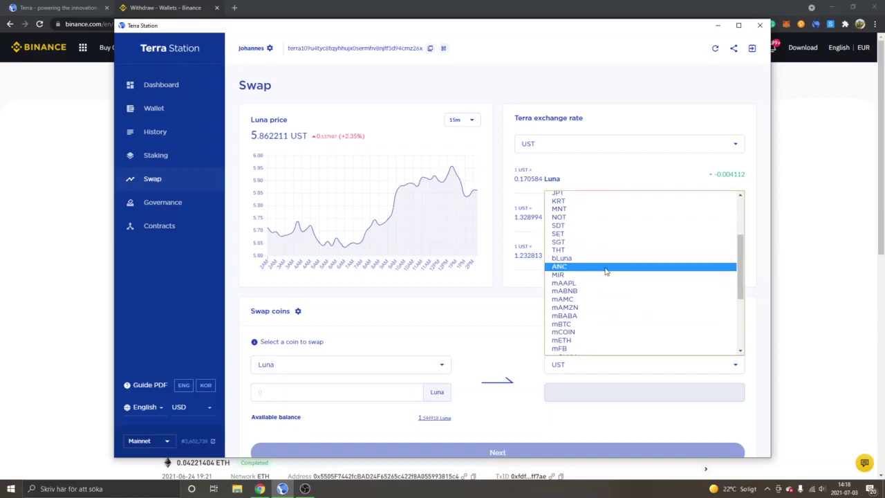
{"action": "left_click", "coordinate": [508, 323]}
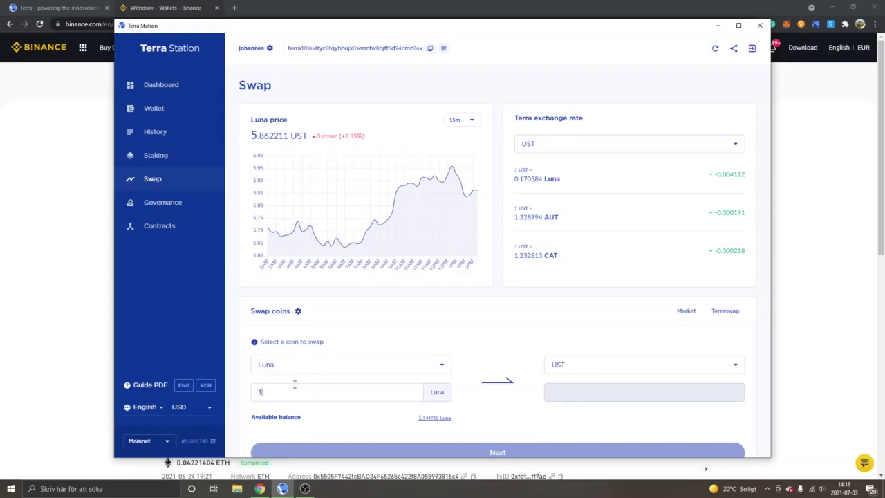
- Review the confirmation details for swapping 1 Luna to UST, and close them without submitting the swap
{"action": "scroll", "coordinate": [315, 336], "scroll_direction": "down", "scroll_amount": 2}
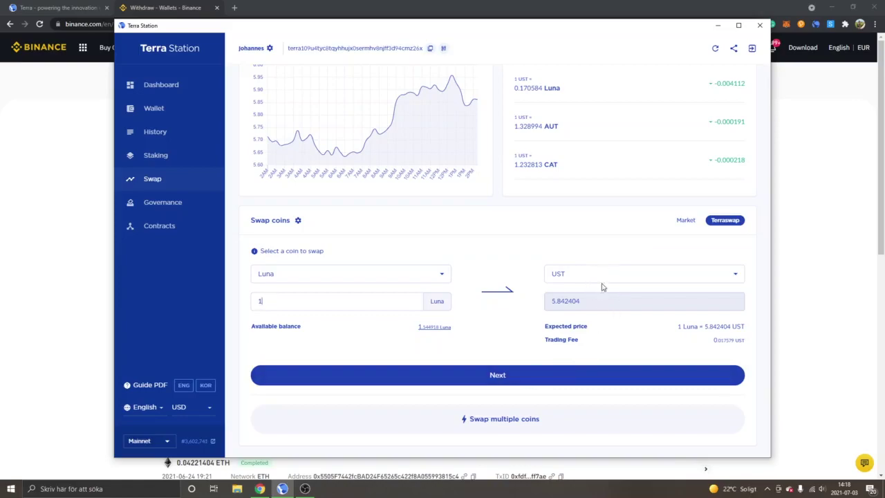
{"action": "left_click", "coordinate": [528, 381]}
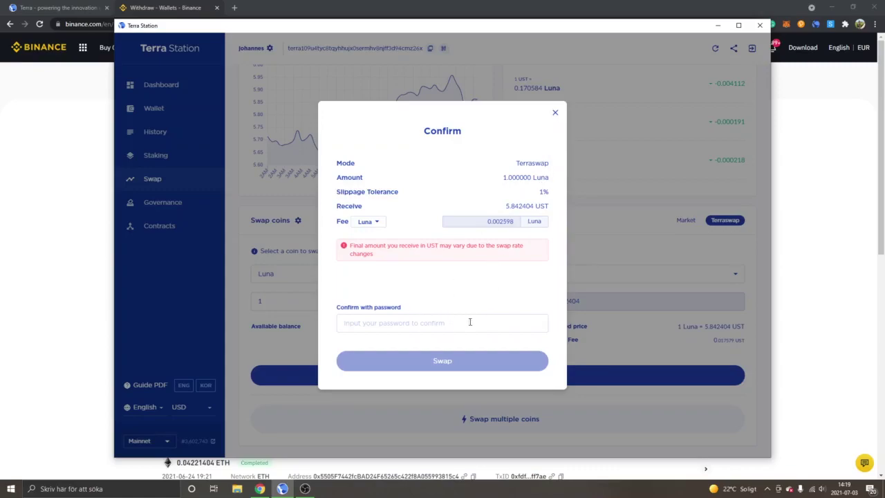
{"action": "left_click", "coordinate": [554, 112]}
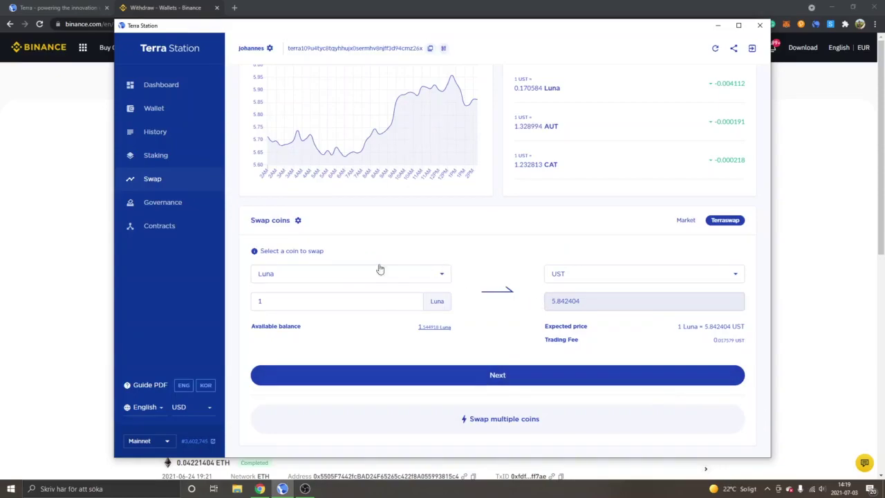
- Check the wallet's available coins, and open the Staking page to look through its validator list
{"action": "left_click", "coordinate": [158, 112]}
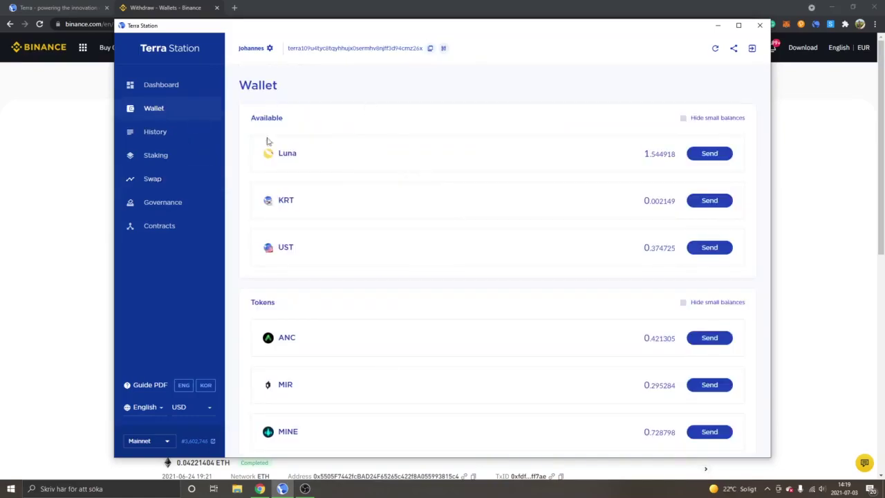
{"action": "left_click", "coordinate": [154, 157]}
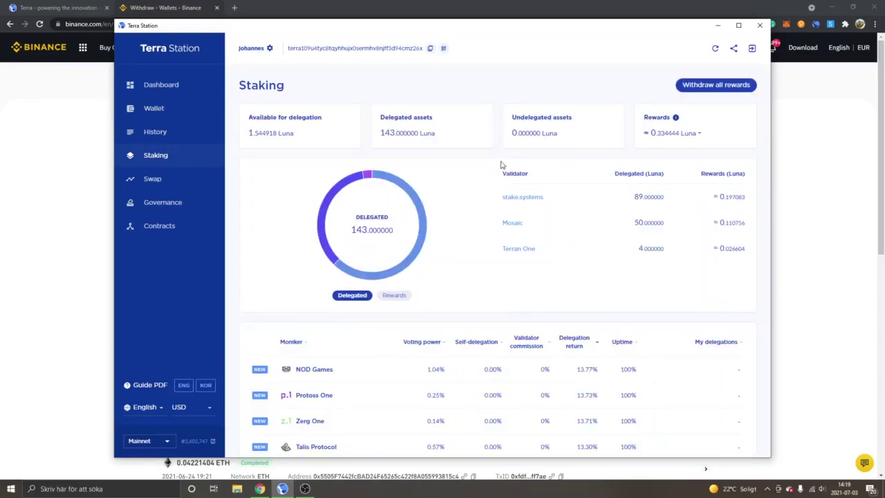
{"action": "scroll", "coordinate": [501, 165], "scroll_direction": "down", "scroll_amount": 2}
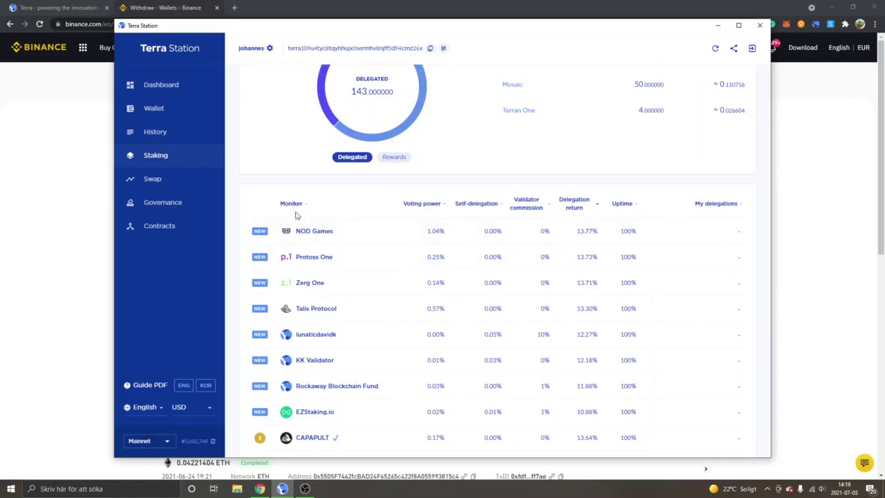
{"action": "scroll", "coordinate": [394, 255], "scroll_direction": "down", "scroll_amount": 1}
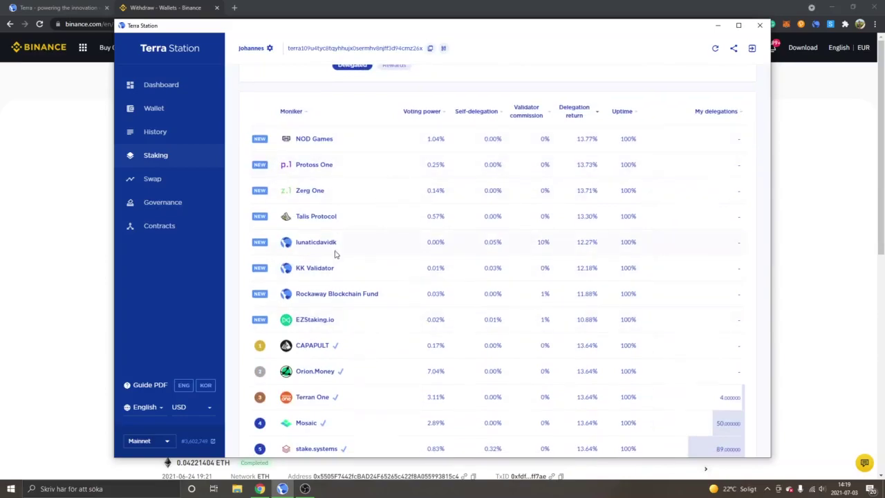
{"action": "scroll", "coordinate": [337, 254], "scroll_direction": "down", "scroll_amount": 1}
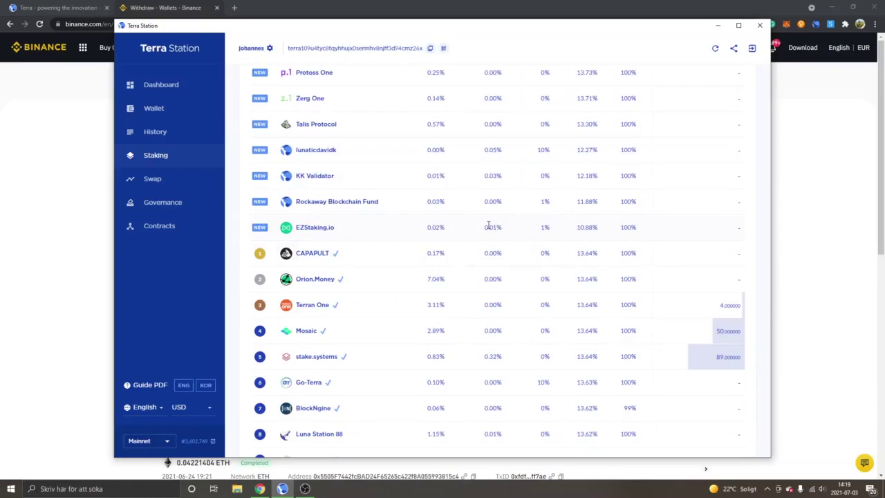
{"action": "scroll", "coordinate": [415, 220], "scroll_direction": "down", "scroll_amount": 1}
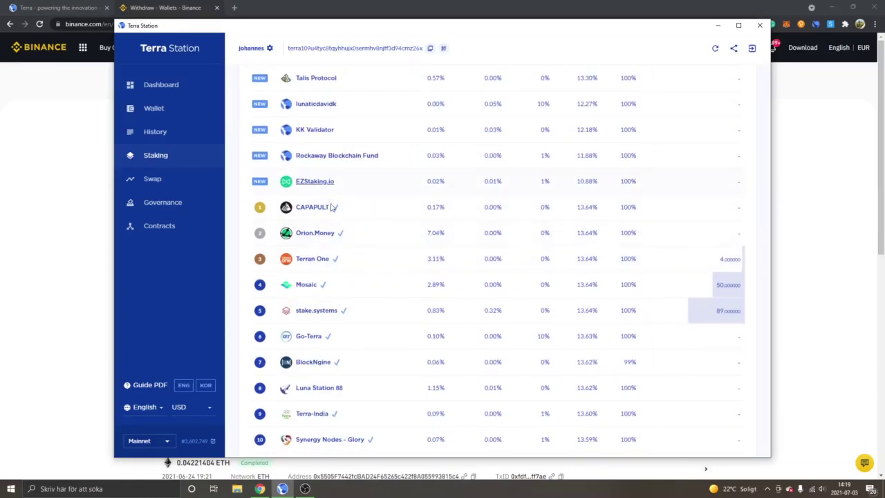
- Compare the validators by commission, delegation return, uptime and existing delegations
{"action": "scroll", "coordinate": [351, 242], "scroll_direction": "up", "scroll_amount": 2}
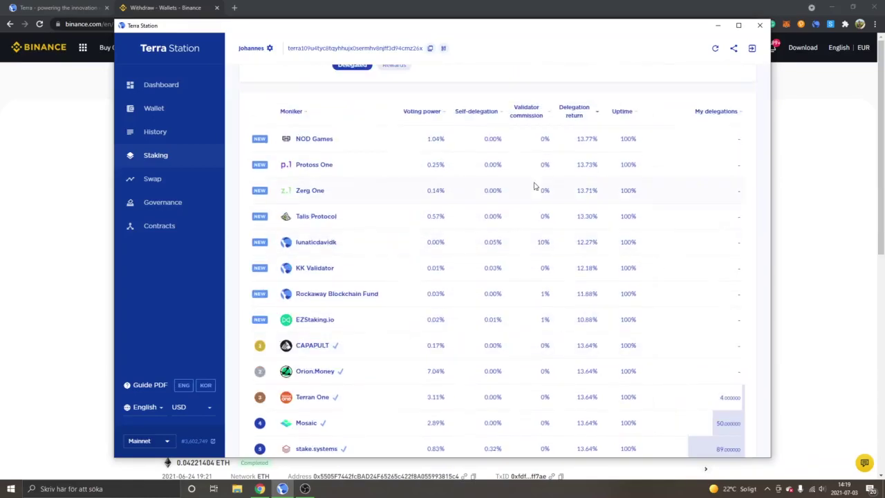
{"action": "scroll", "coordinate": [573, 204], "scroll_direction": "down", "scroll_amount": 1}
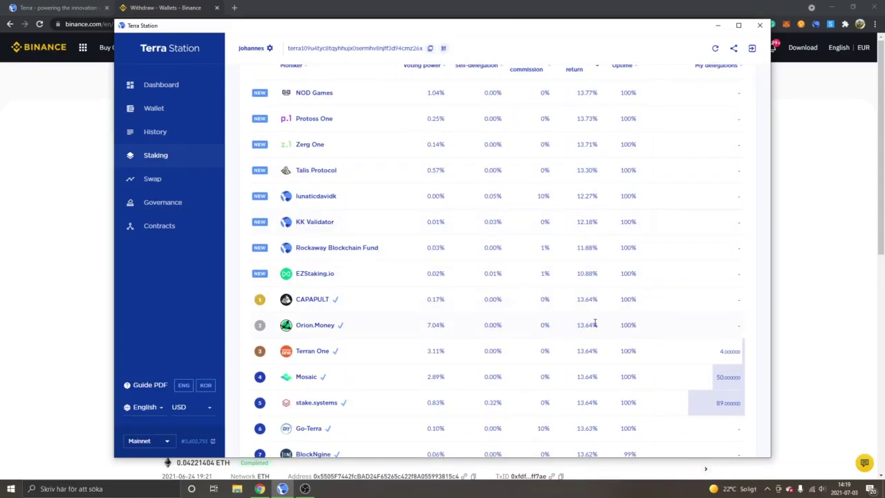
{"action": "scroll", "coordinate": [512, 278], "scroll_direction": "up", "scroll_amount": 1}
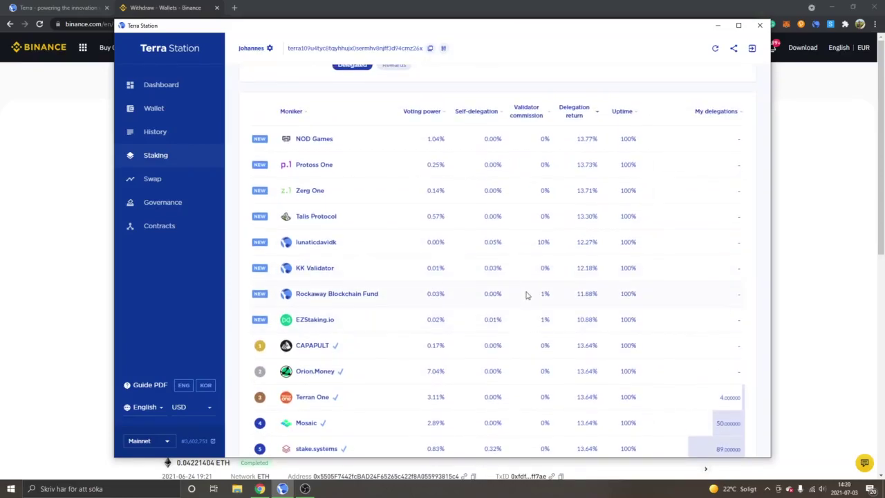
{"action": "scroll", "coordinate": [525, 277], "scroll_direction": "down", "scroll_amount": 1}
{"action": "scroll", "coordinate": [526, 89], "scroll_direction": "up", "scroll_amount": 1}
{"action": "scroll", "coordinate": [511, 294], "scroll_direction": "down", "scroll_amount": 3}
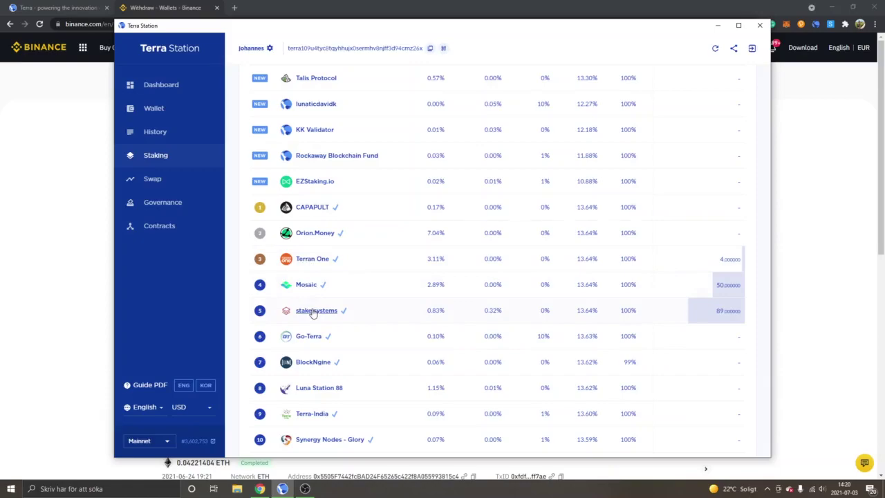
{"action": "mouse_move", "coordinate": [726, 292]}
{"action": "scroll", "coordinate": [387, 273], "scroll_direction": "down", "scroll_amount": 1}
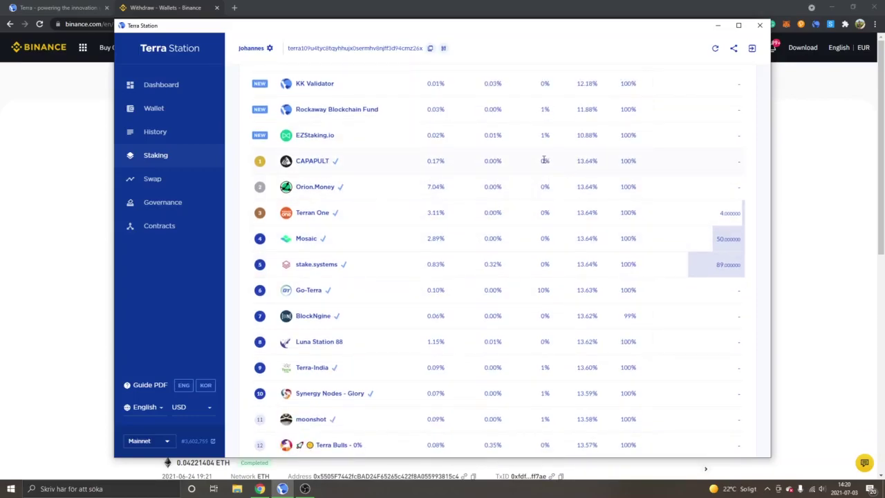
{"action": "scroll", "coordinate": [544, 166], "scroll_direction": "up", "scroll_amount": 4}
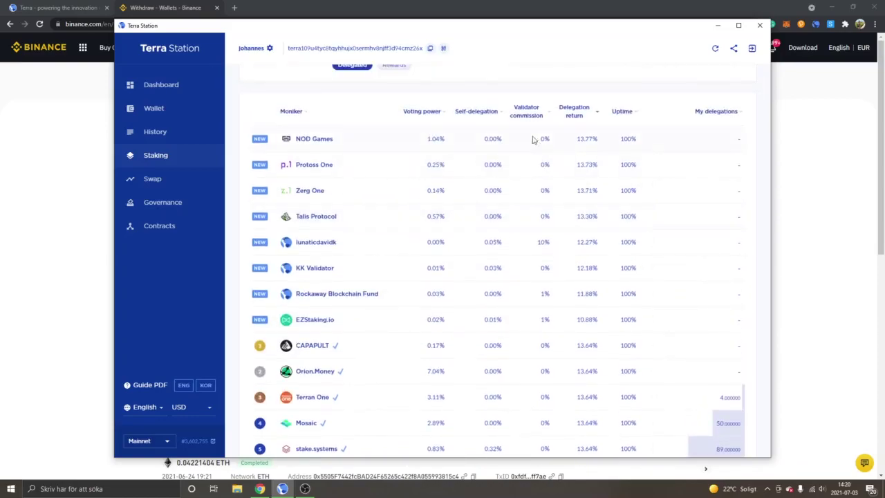
{"action": "scroll", "coordinate": [553, 207], "scroll_direction": "down", "scroll_amount": 3}
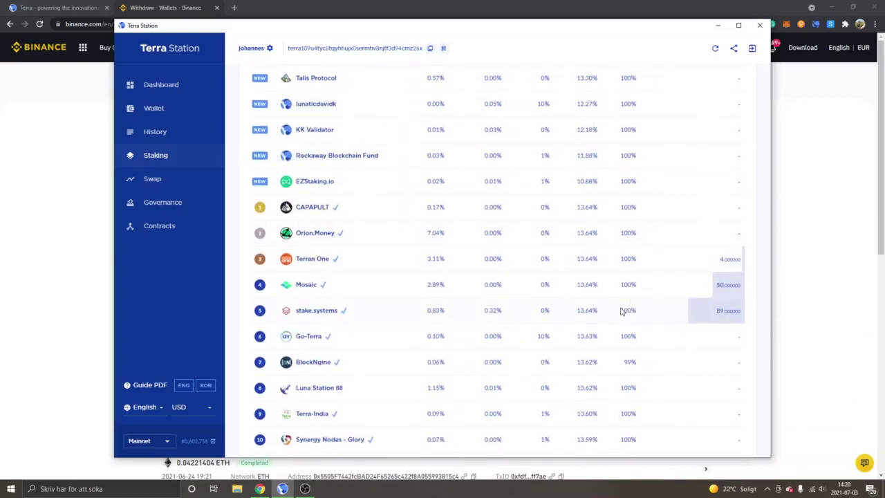
{"action": "scroll", "coordinate": [553, 302], "scroll_direction": "down", "scroll_amount": 1}
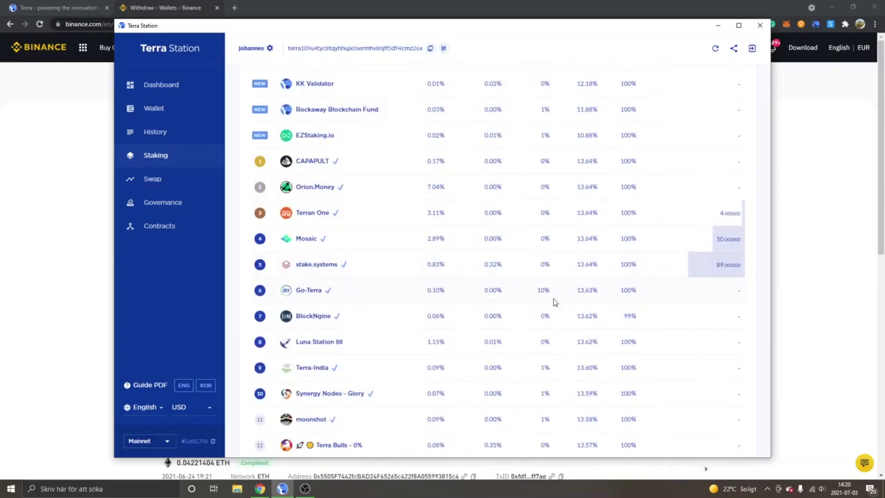
{"action": "scroll", "coordinate": [548, 282], "scroll_direction": "down", "scroll_amount": 1}
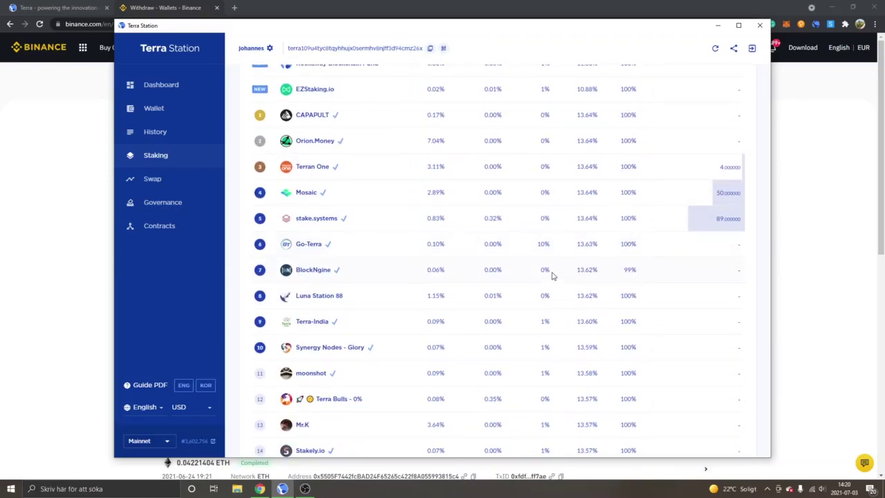
- Open the Orion.Money validator's details and start a delegation to it
{"action": "left_click", "coordinate": [319, 146]}
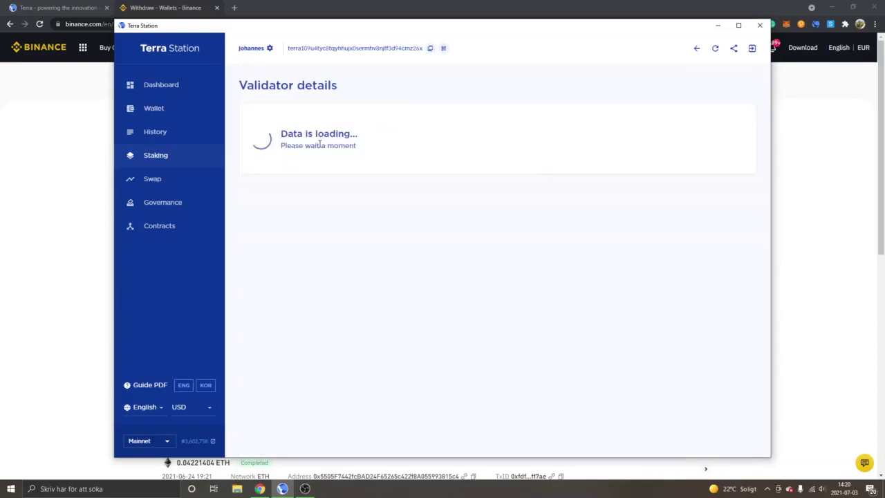
{"action": "scroll", "coordinate": [438, 216], "scroll_direction": "down", "scroll_amount": 1}
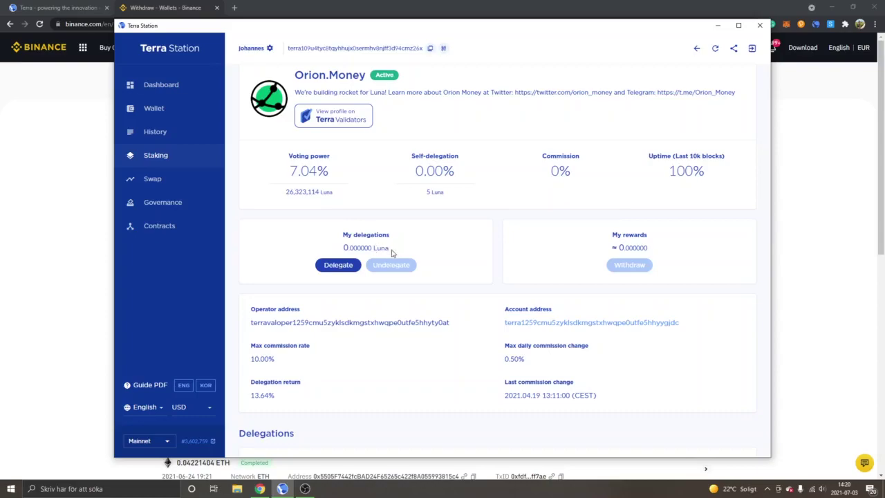
{"action": "left_click", "coordinate": [336, 267]}
{"action": "left_click", "coordinate": [462, 249]}
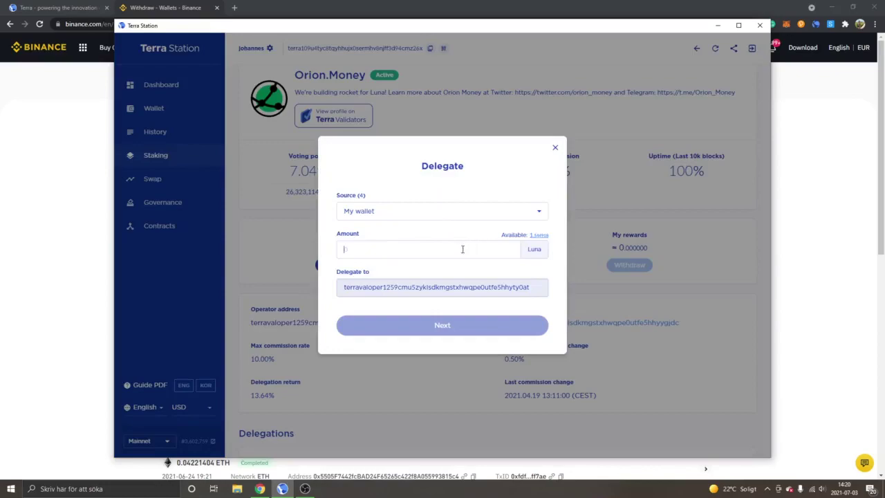
- Check the delegation source options, keep My wallet, set the amount to 1 Luna and proceed to the confirmation
{"action": "left_click", "coordinate": [399, 214]}
{"action": "left_click", "coordinate": [400, 216]}
{"action": "left_click", "coordinate": [391, 219]}
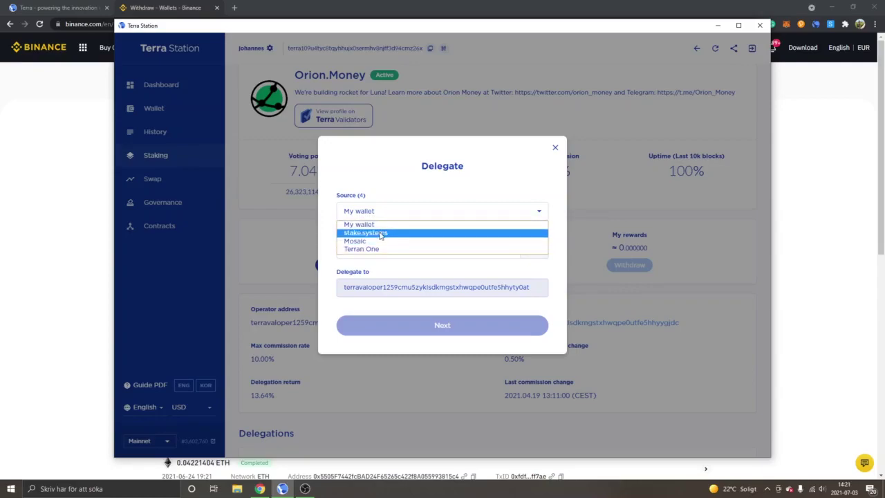
{"action": "left_click", "coordinate": [420, 213]}
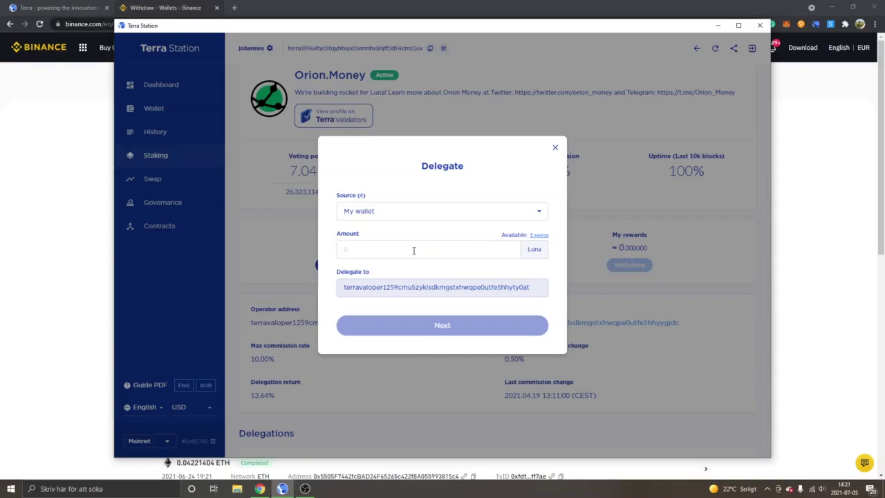
{"action": "type", "text": "1"}
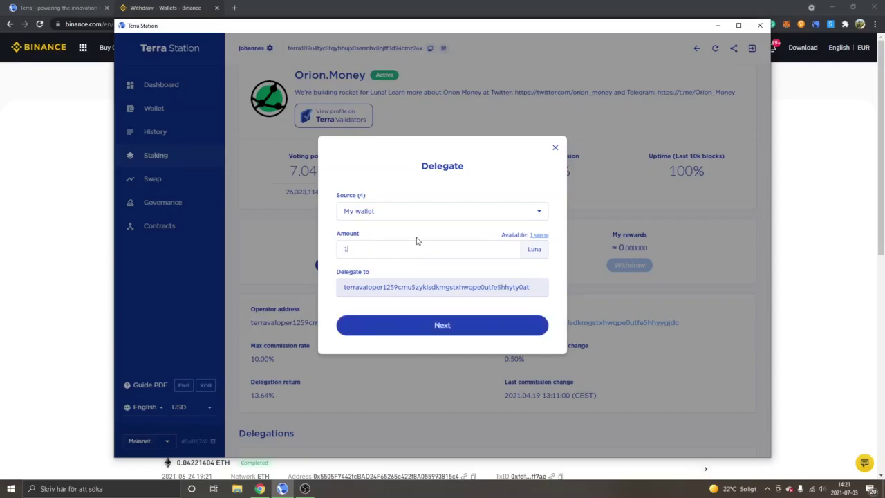
{"action": "left_click", "coordinate": [431, 329]}
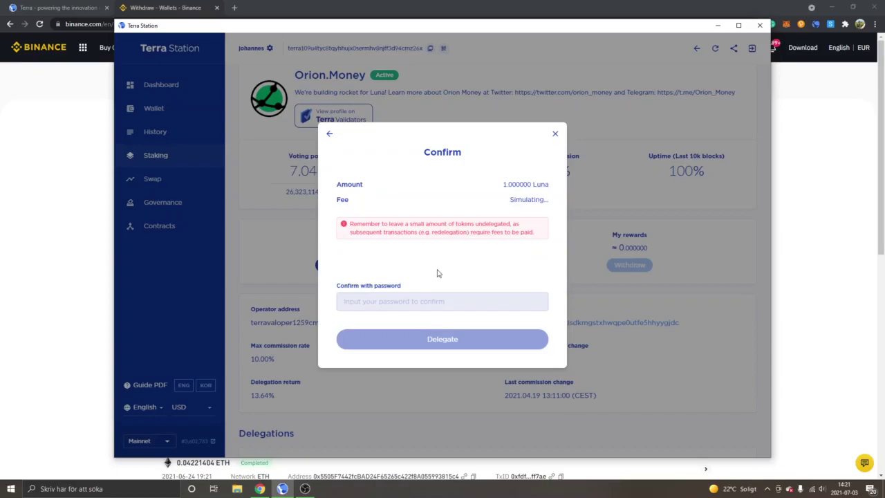